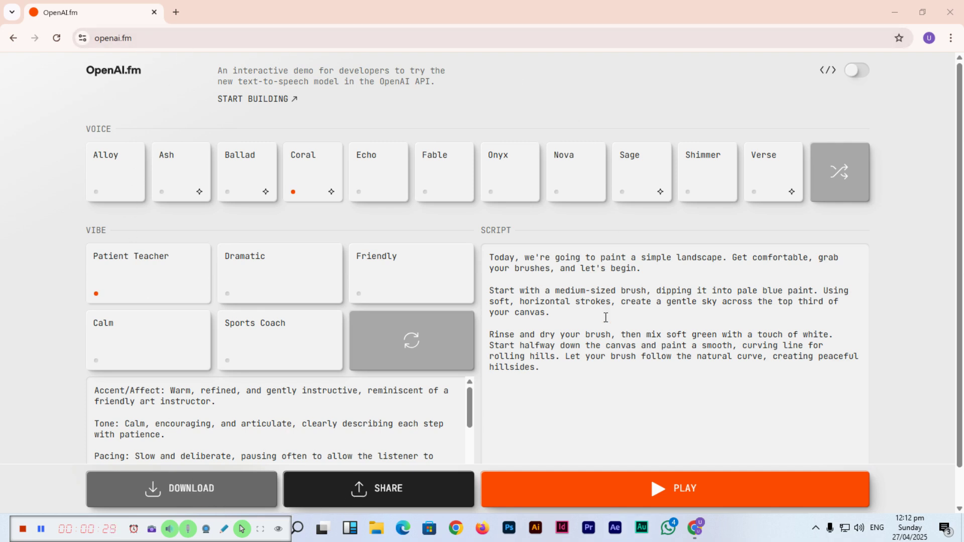
Replace the painting script with a promo paragraph for Web Development, Graphic Designing, Video Editing, AI Tools and Digital Media Marketing.
left_click(547, 368)
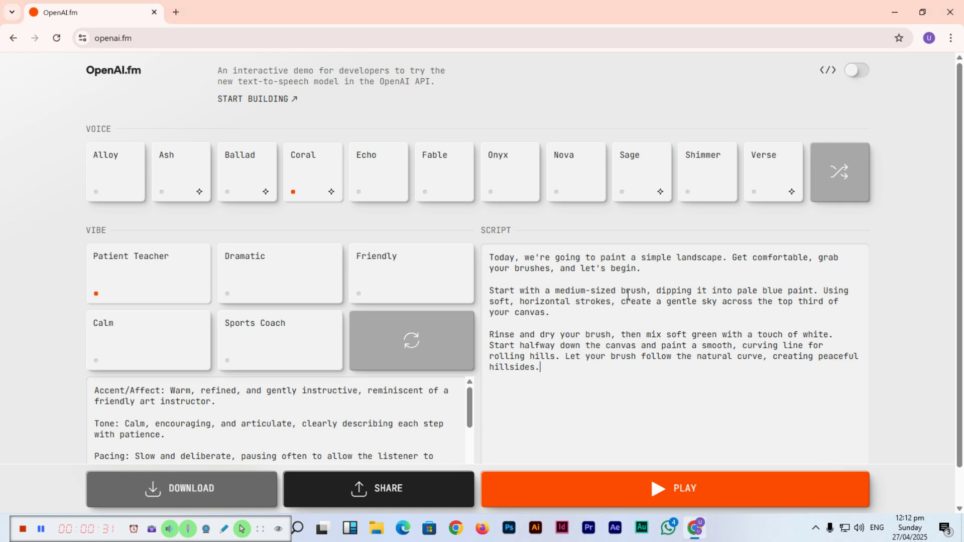
key("ctrl+a")
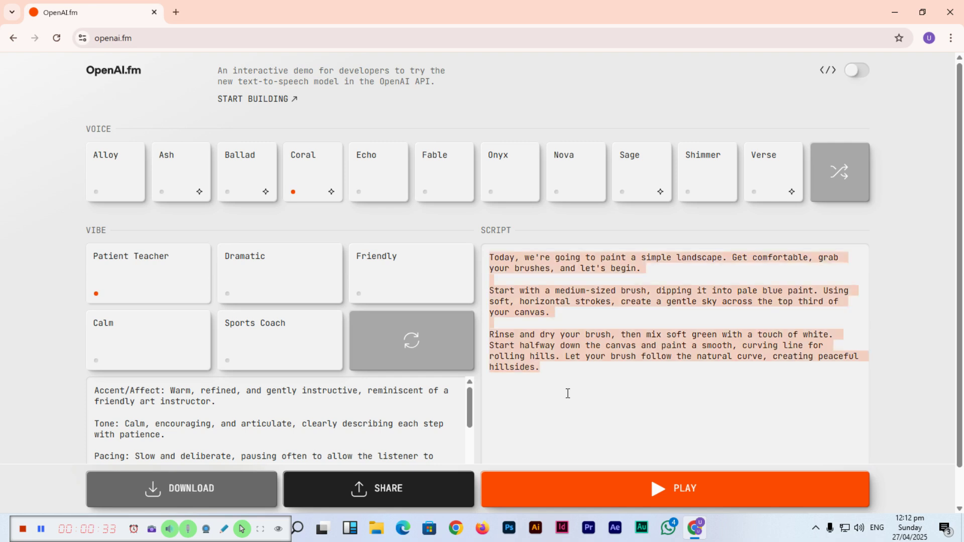
key("BackSpace")
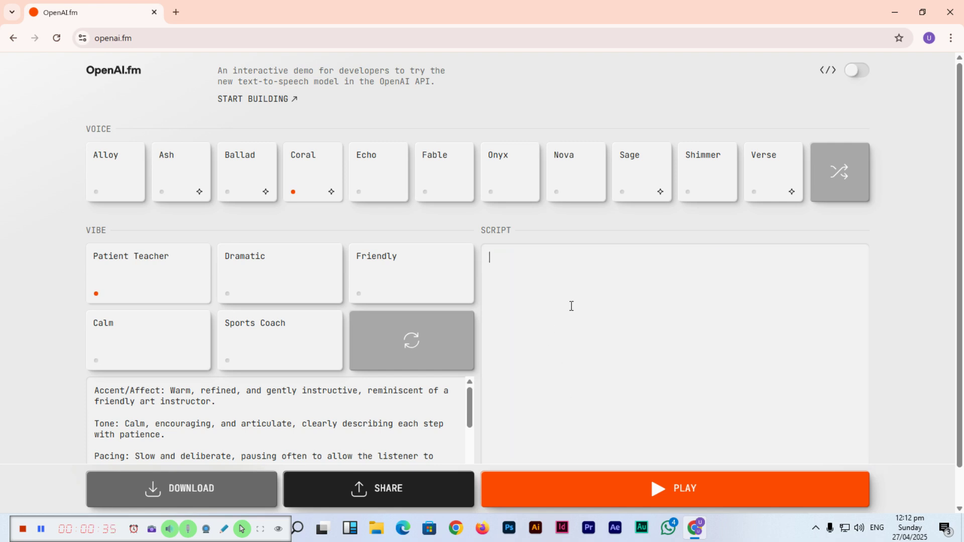
type("Myn")
type("name is Umai")
key("BackSpace")
key("BackSpace")
key("BackSpace")
type("mair Butt, and")
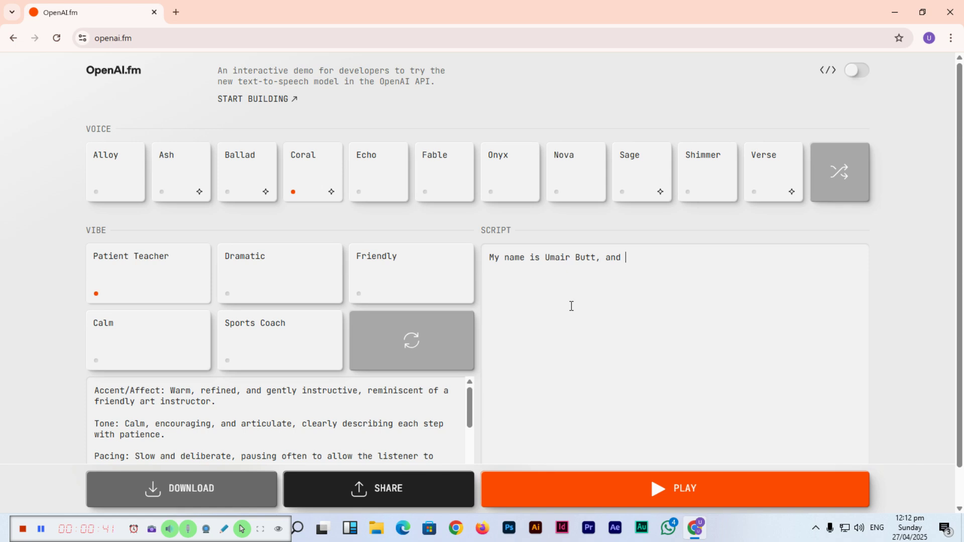
type("I teach We")
type("b Developme")
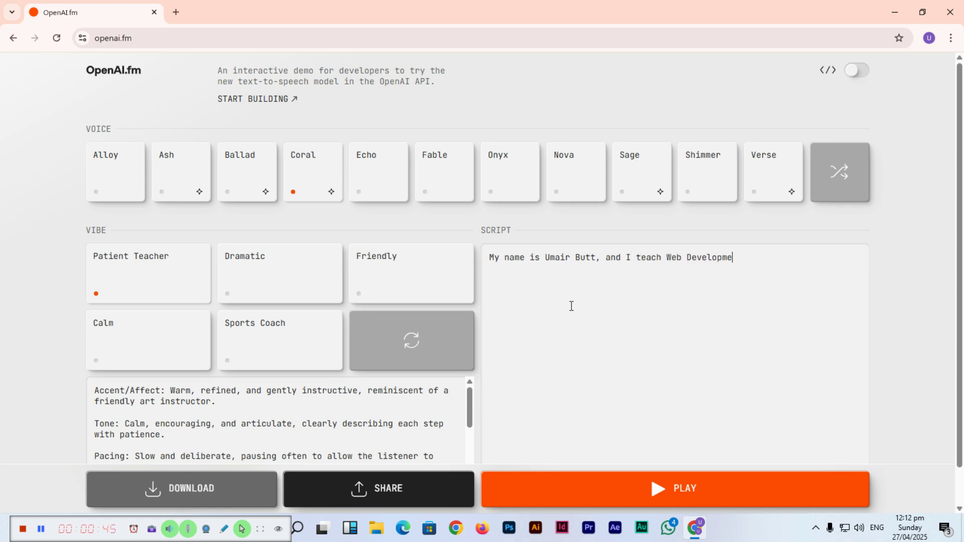
type("nt, Graphic ")
type("Designing, Vid")
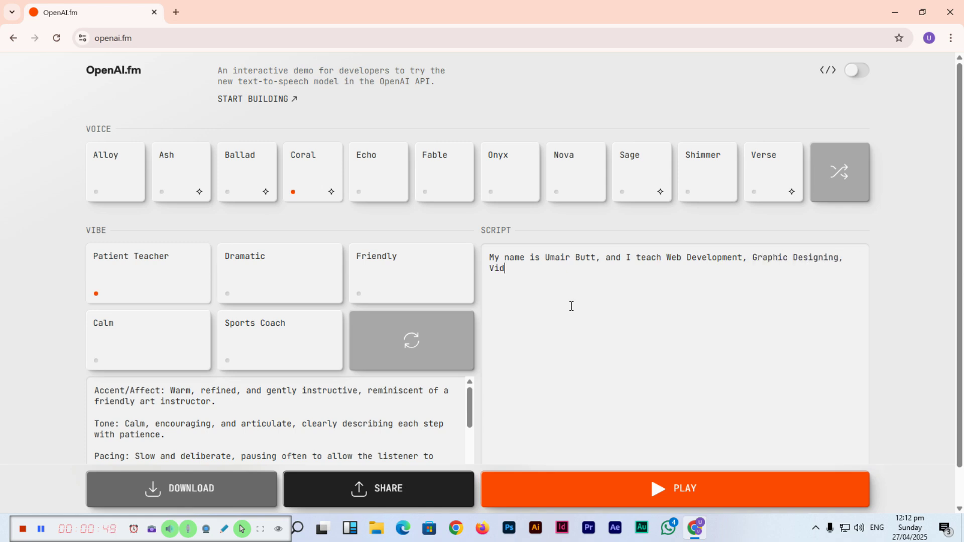
type("eo Editing, A")
type("I Tools")
key("BackSpace")
type("s, and Digital Me")
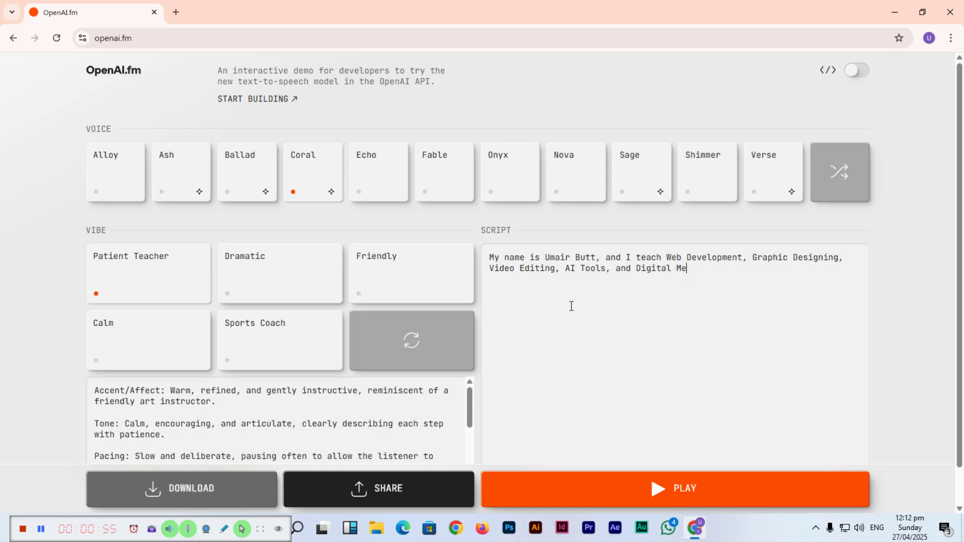
type("dia Marketing. E")
type("nroll today and s")
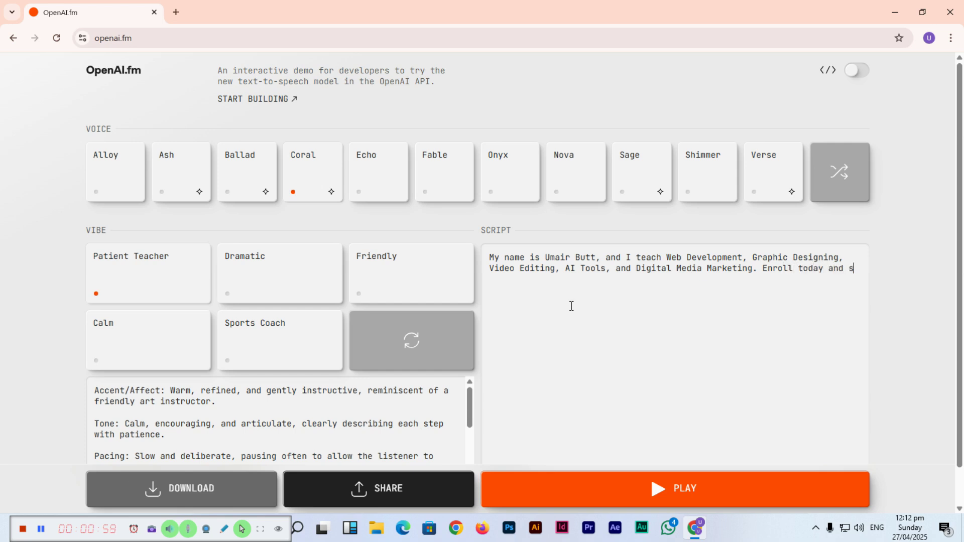
type("tart learning fr")
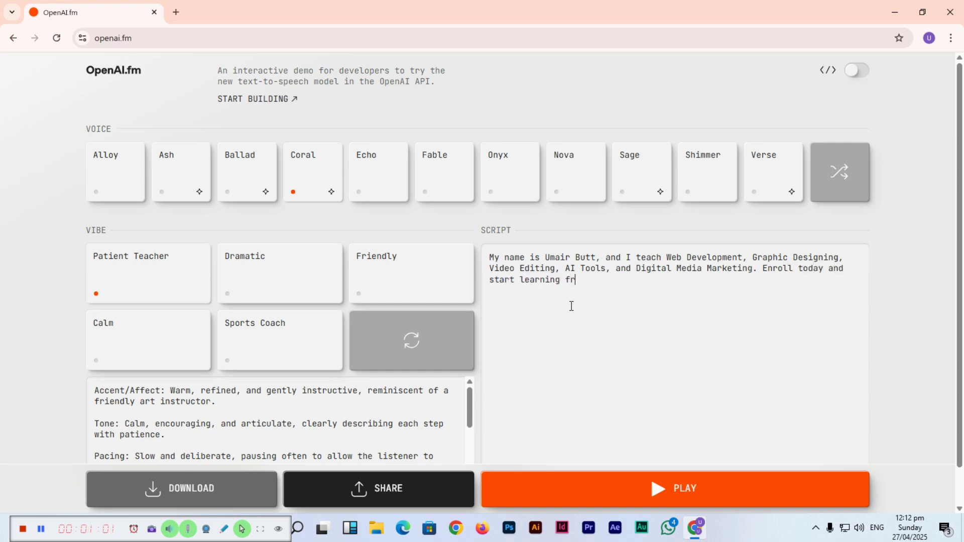
type("om scratch to")
type(" the advanced lev")
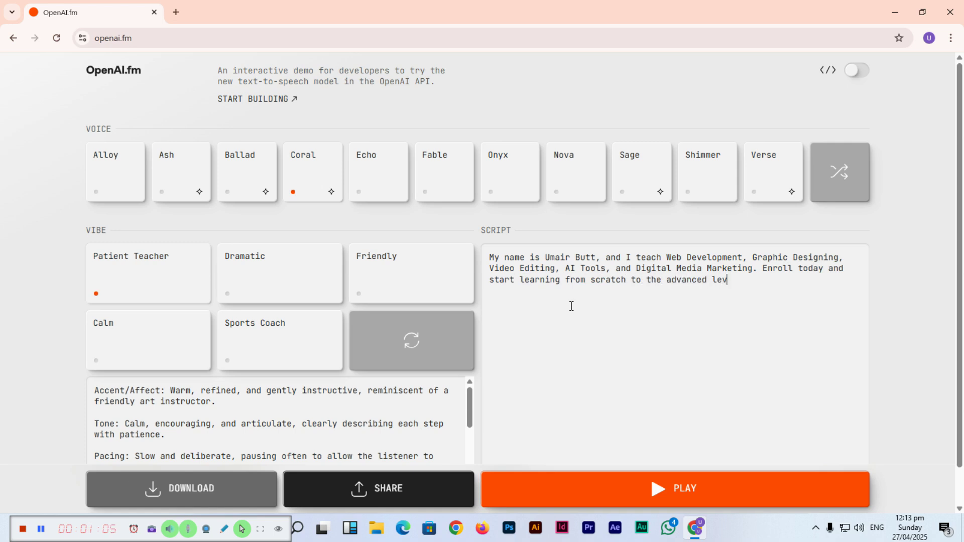
type("el.")
left_click(676, 500)
Play the course script with Fable and the Friendly vibe, then replay it with Onyx.
left_click(448, 185)
left_click(370, 264)
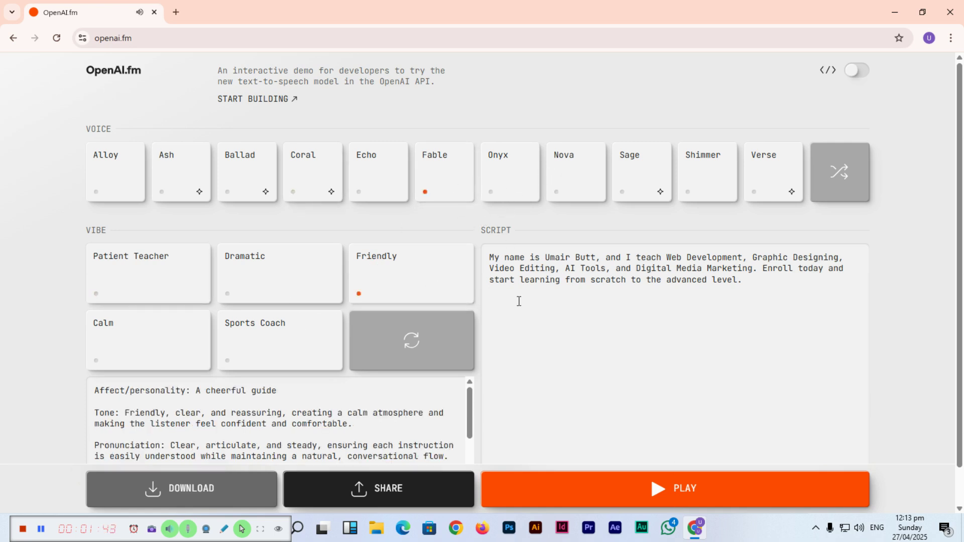
left_click(687, 497)
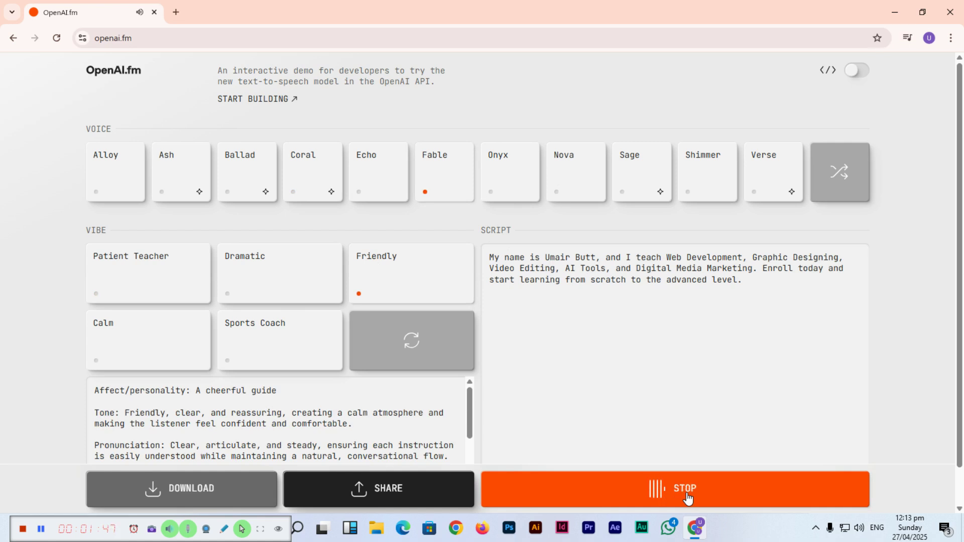
left_click(687, 497)
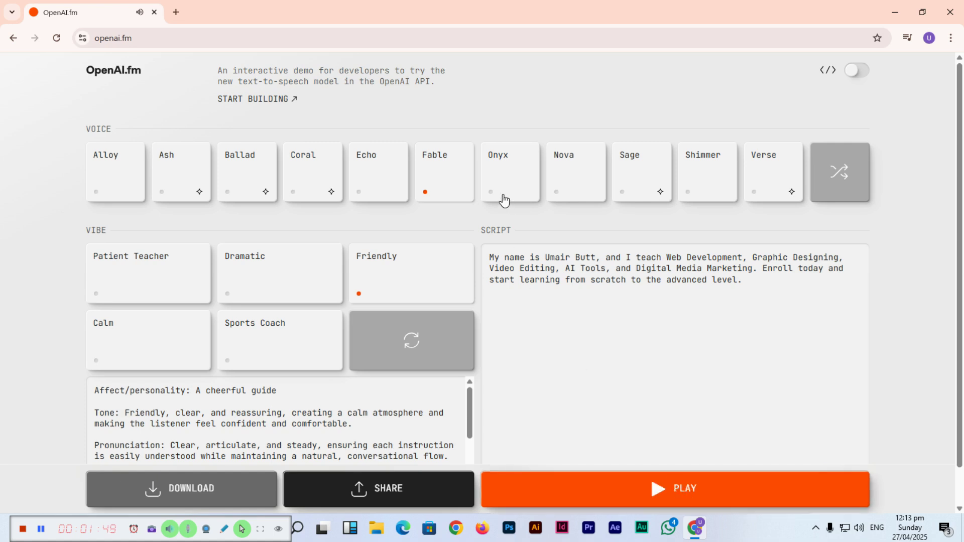
left_click(503, 197)
left_click(670, 495)
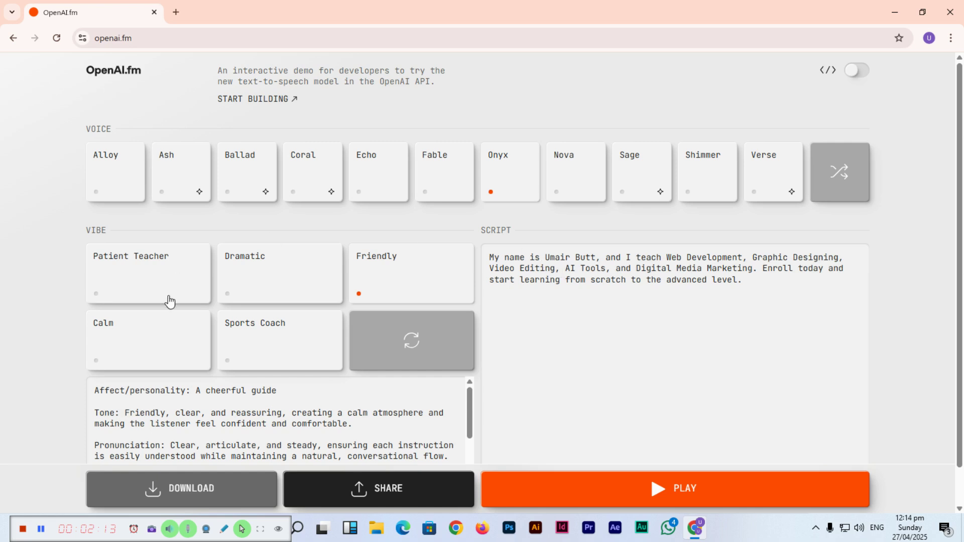
Play the Onyx course script with the Calm, Dramatic and Sports Coach vibes, stopping between each.
left_click(130, 344)
left_click(677, 500)
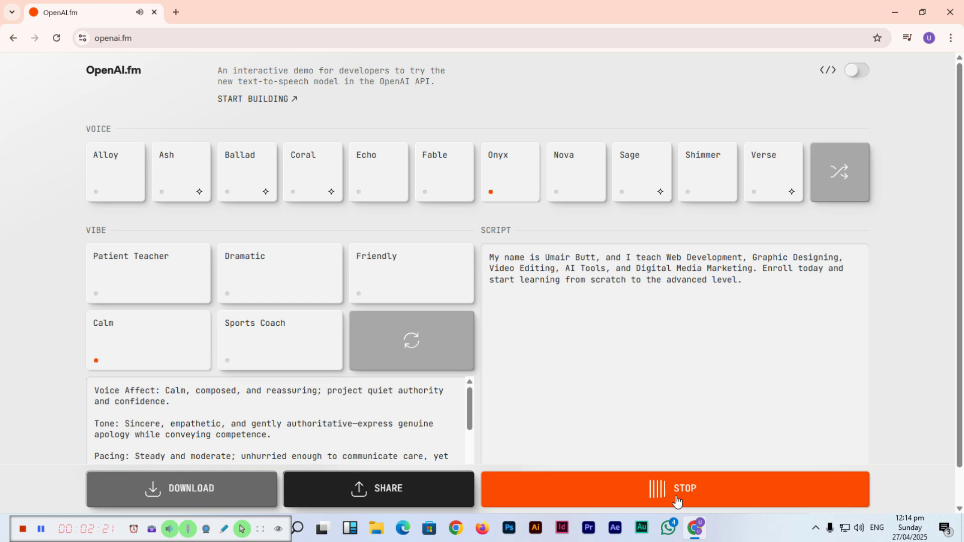
left_click(675, 502)
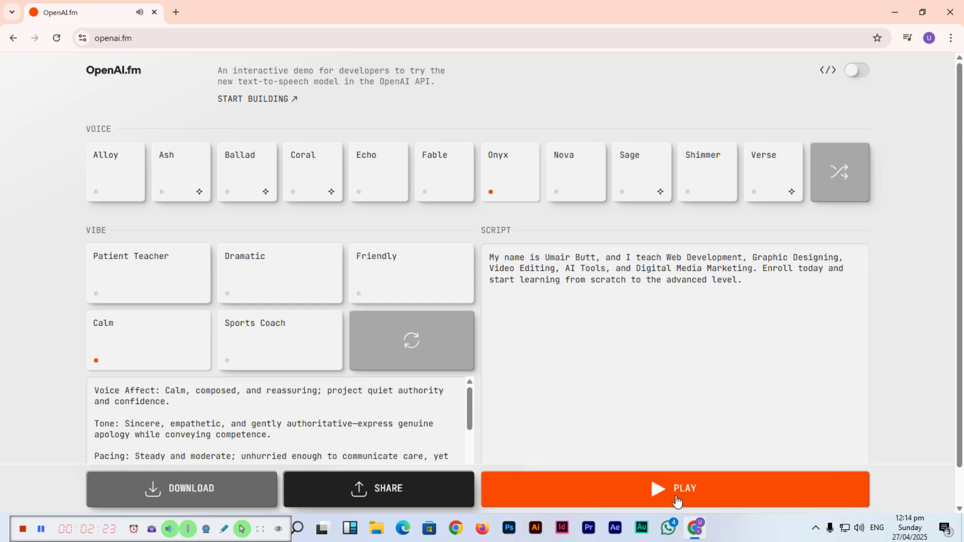
left_click(271, 274)
left_click(692, 500)
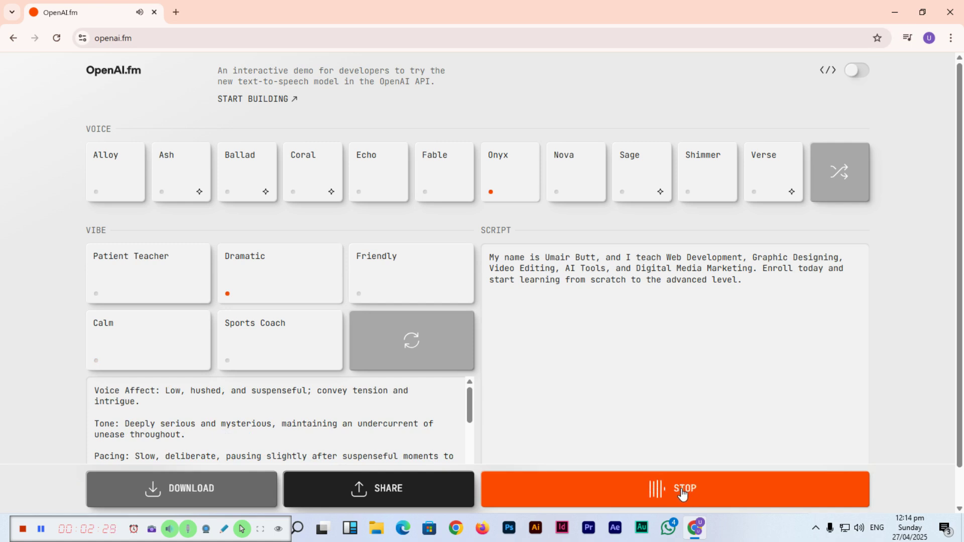
left_click(682, 494)
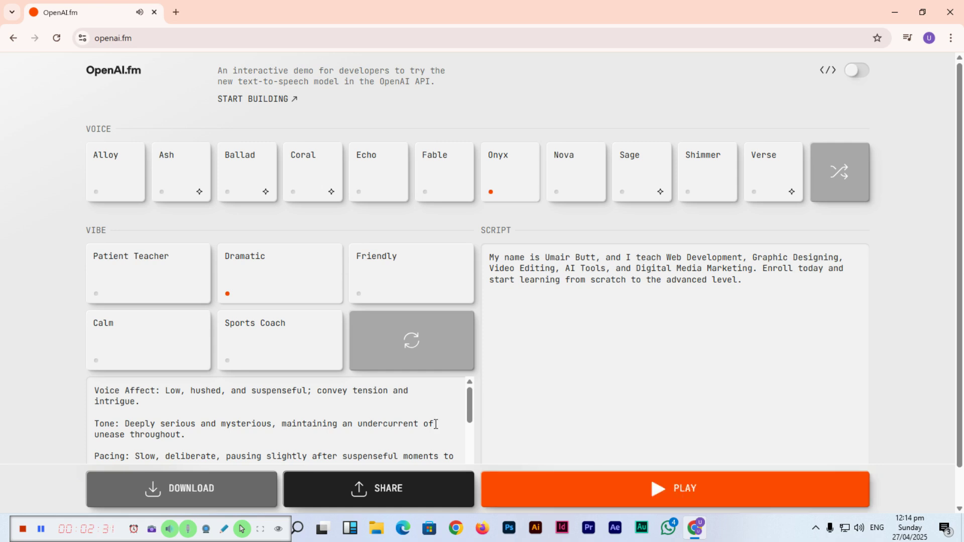
left_click(241, 343)
left_click(673, 500)
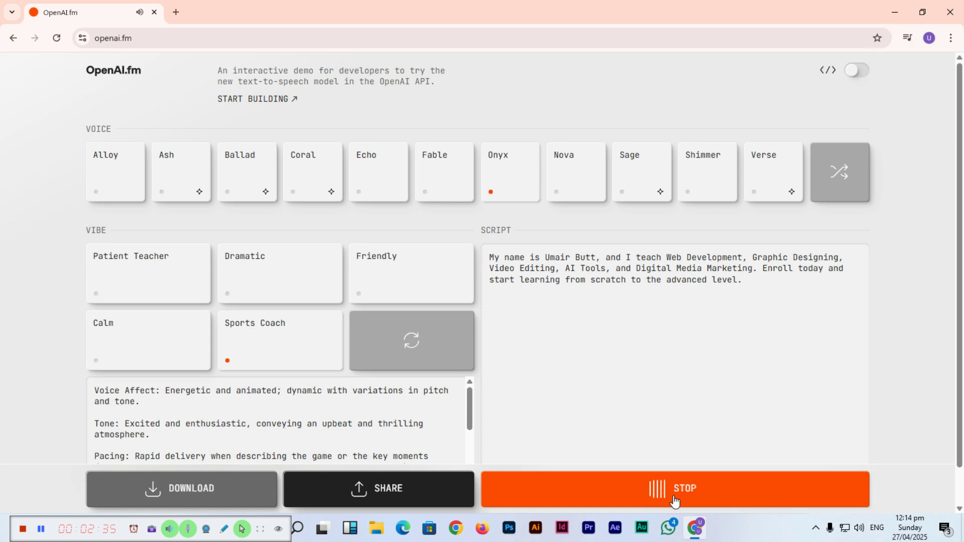
End the Onyx Sports Coach playback, leaving the course script ready to replay.
left_click(676, 497)
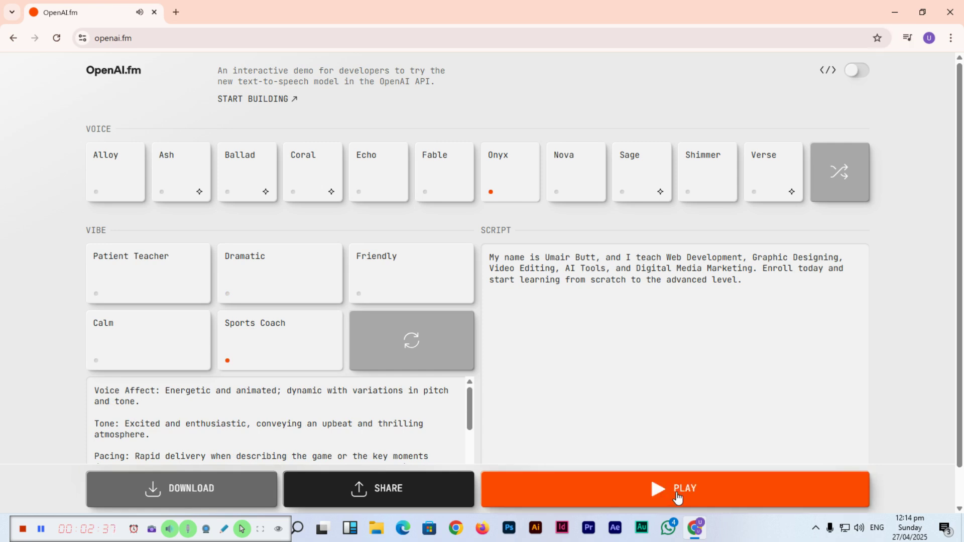